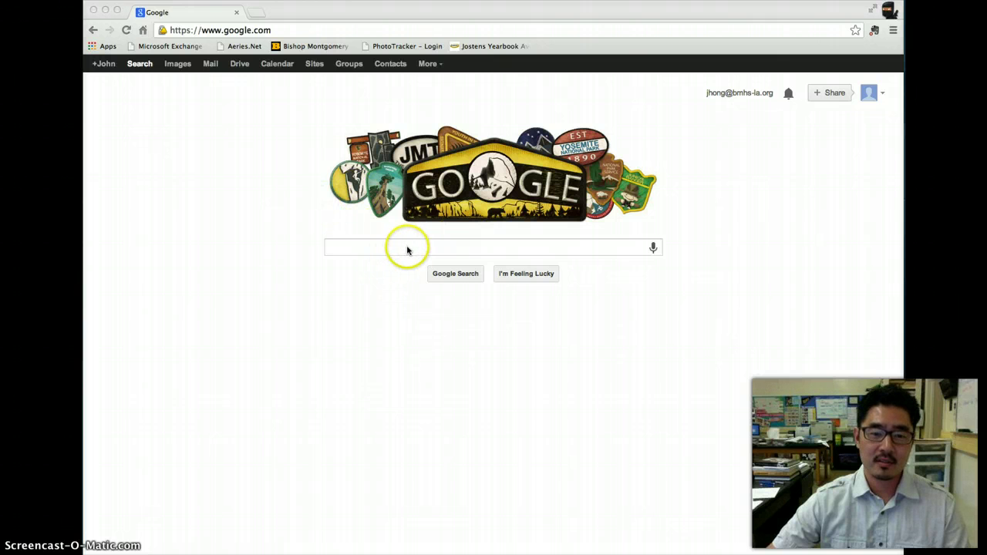
# - Run a Google search for 'kobe bryant'
pyautogui.click(406, 249)
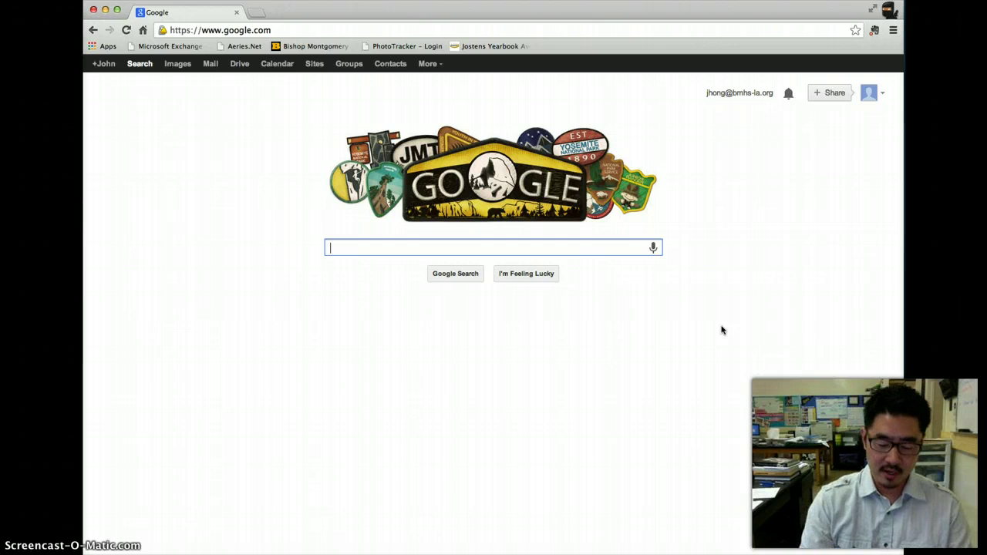
pyautogui.write('kobe bryant')
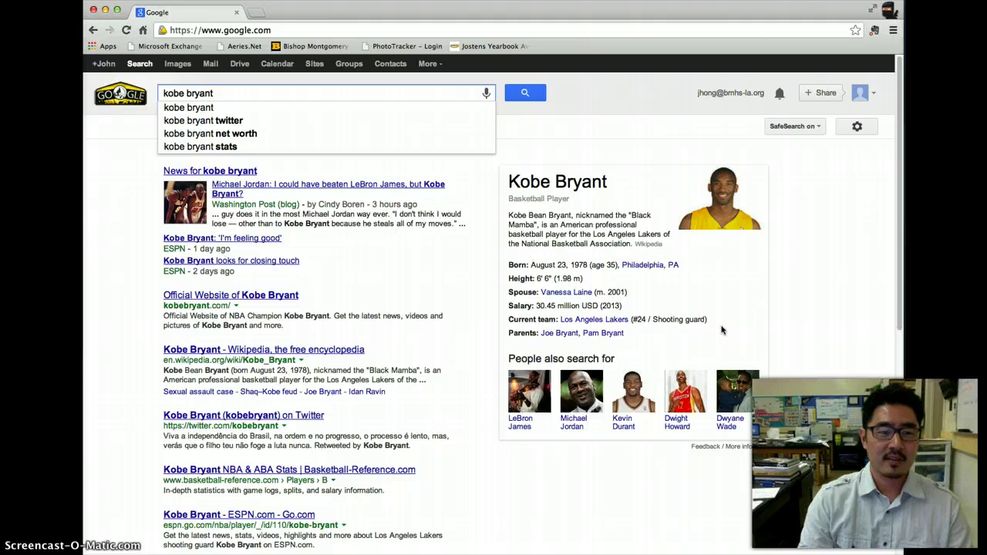
pyautogui.press('Return')
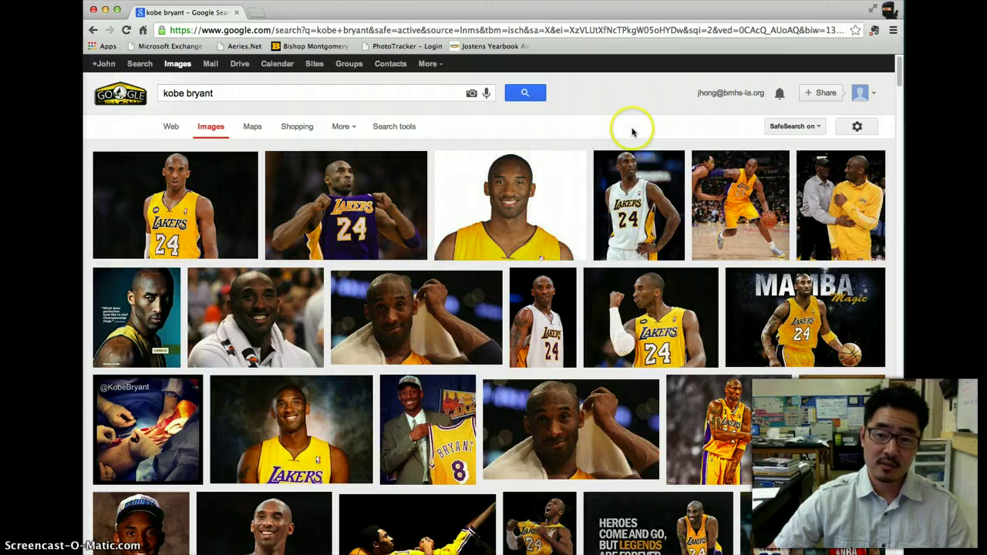
pyautogui.click(803, 130)
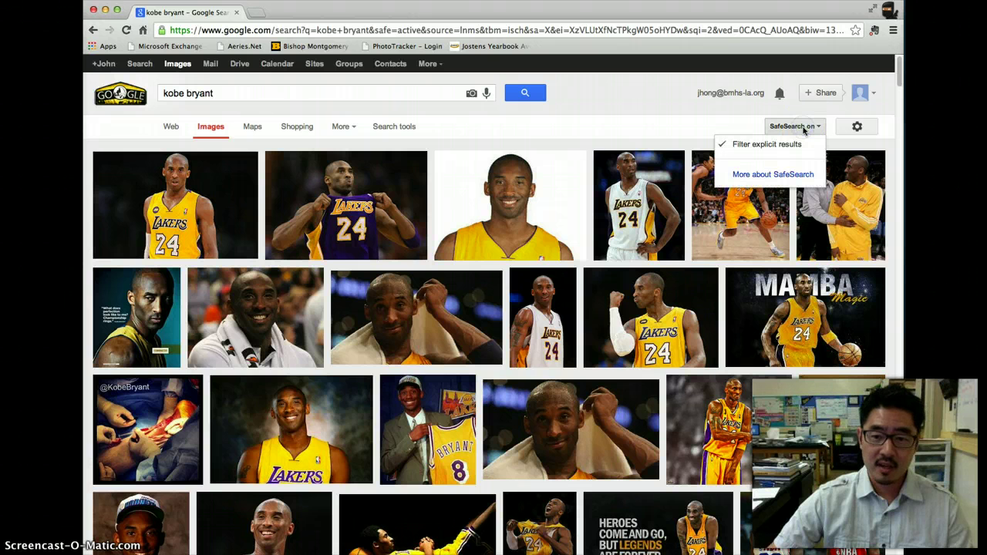
pyautogui.click(729, 125)
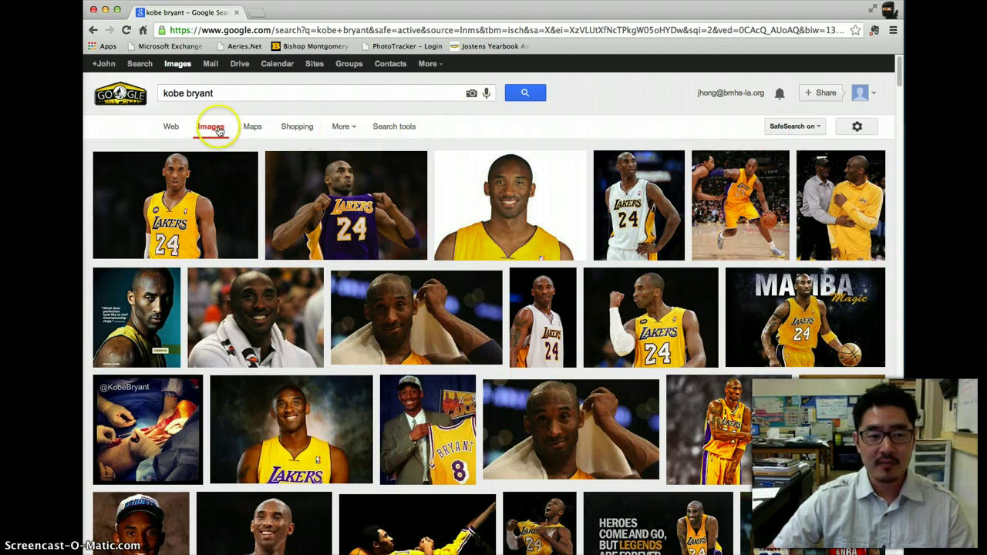
# - Use Search tools to filter the kobe bryant images to Larger than 1024×768
pyautogui.click(393, 129)
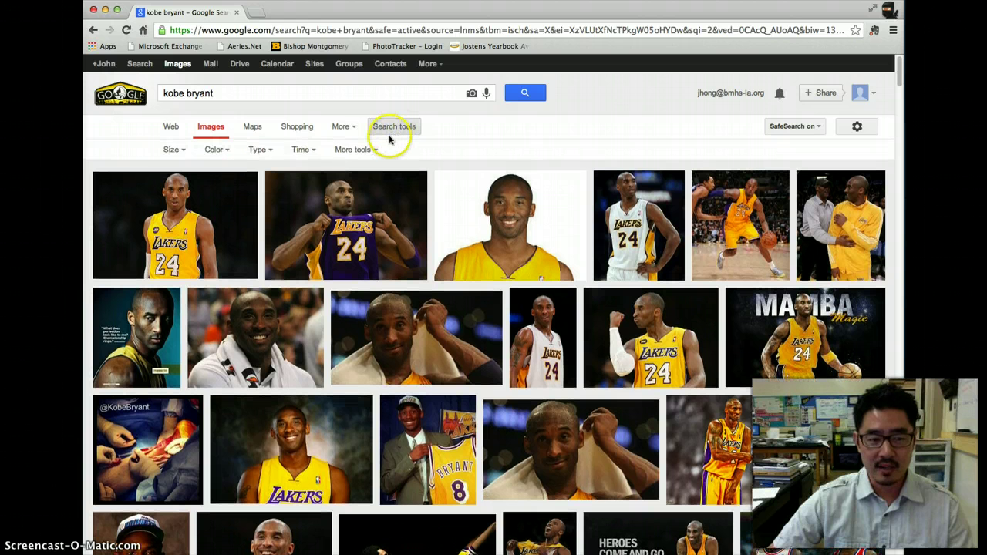
pyautogui.click(174, 150)
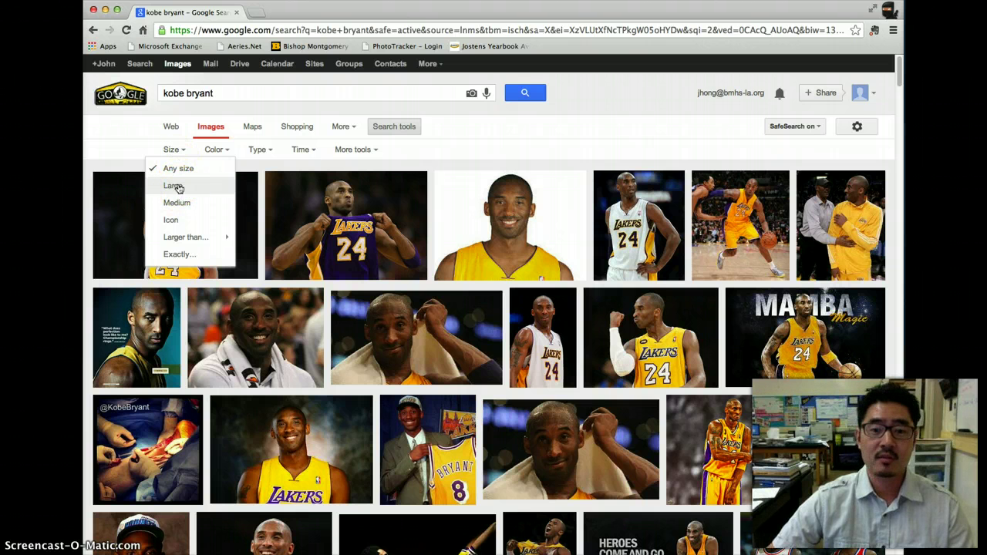
pyautogui.click(179, 239)
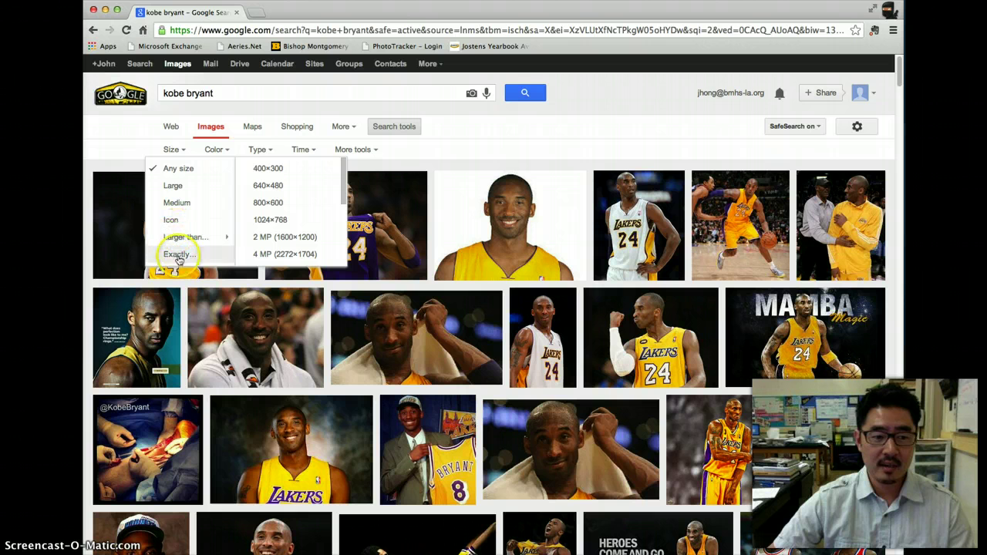
pyautogui.click(271, 223)
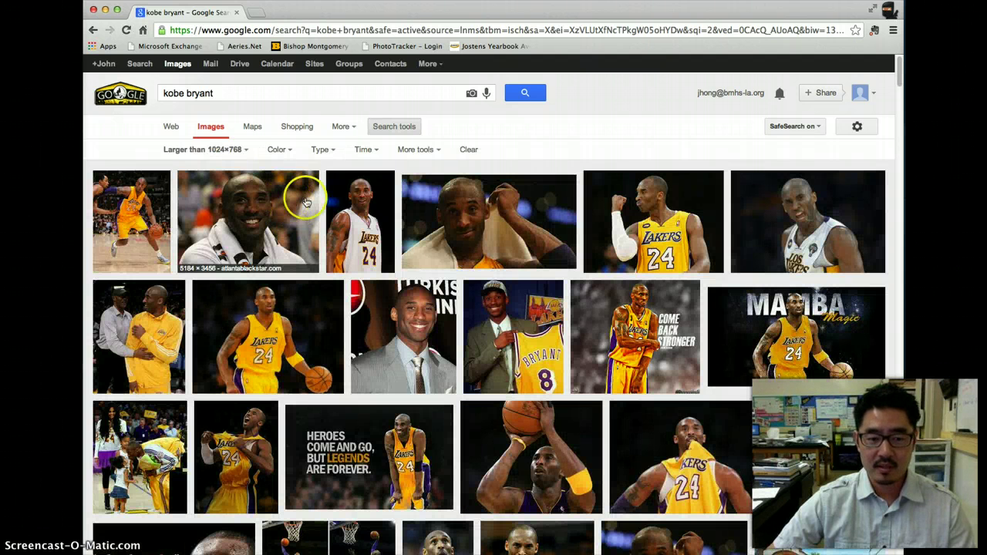
pyautogui.click(277, 151)
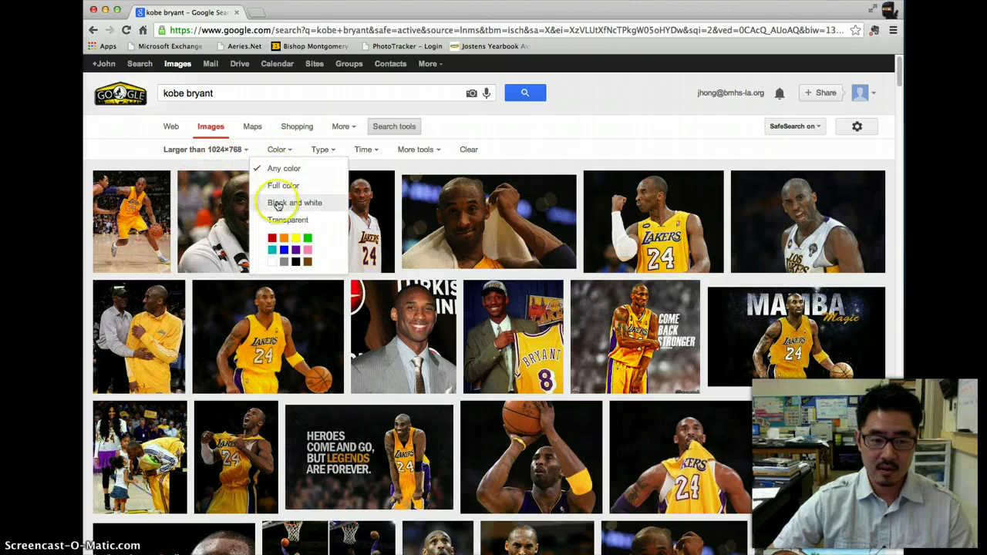
pyautogui.click(275, 235)
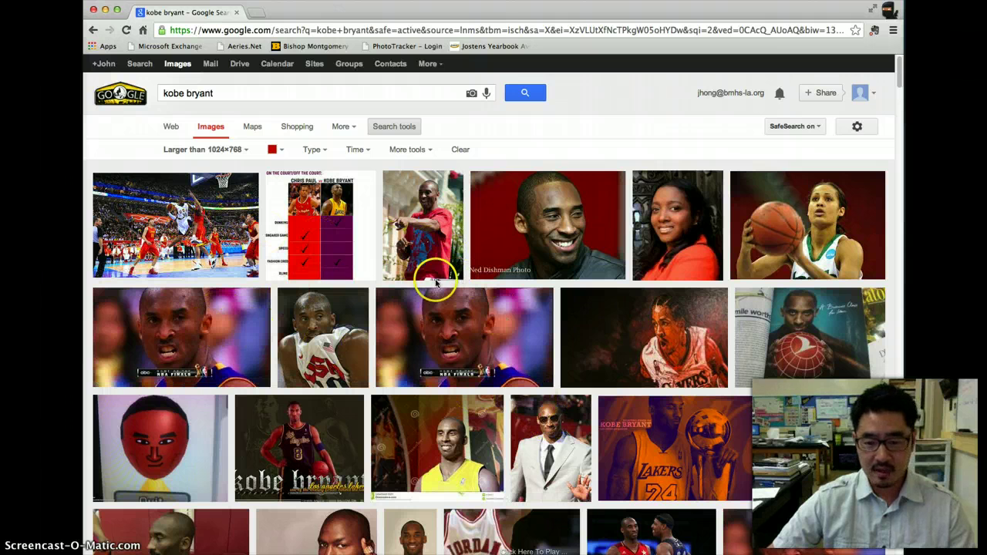
pyautogui.click(274, 153)
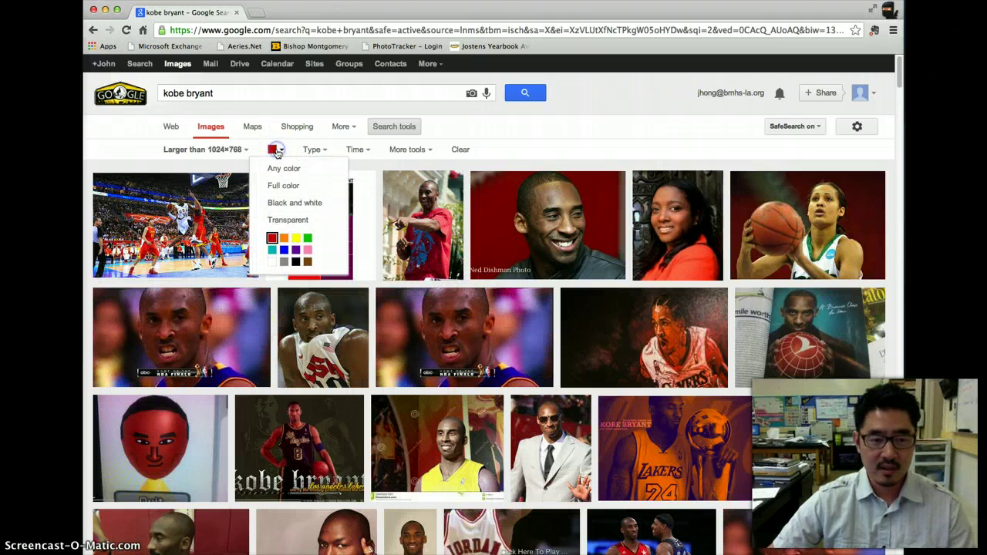
pyautogui.click(274, 203)
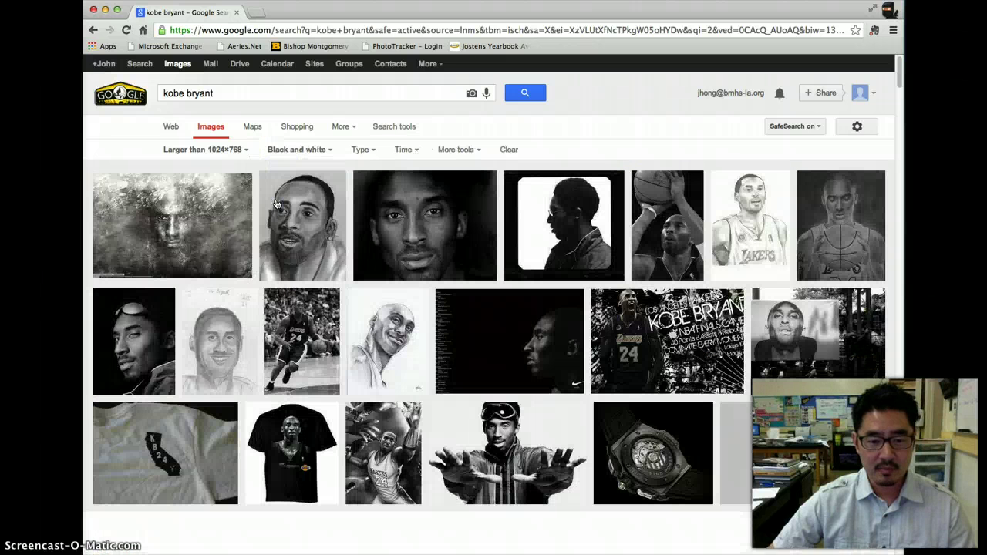
pyautogui.click(281, 150)
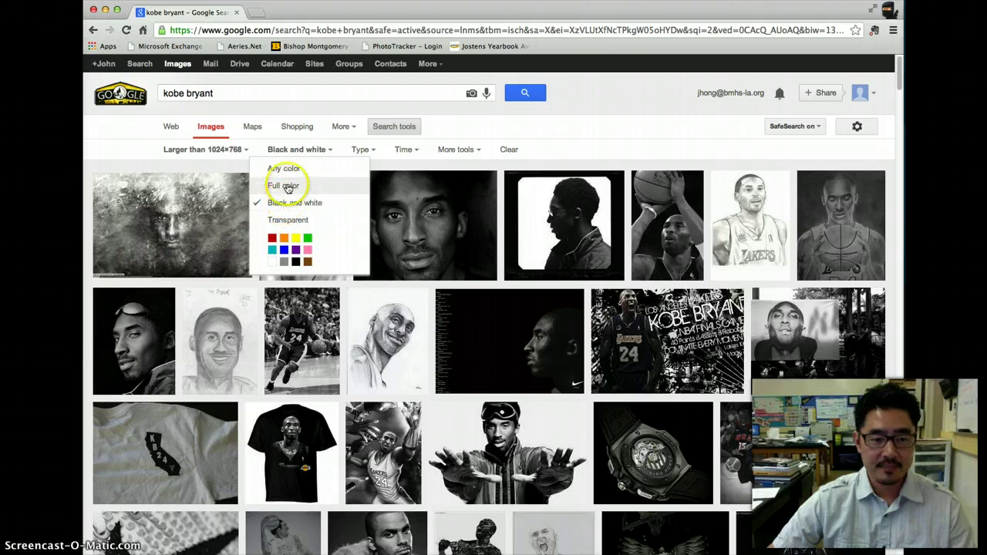
pyautogui.click(285, 223)
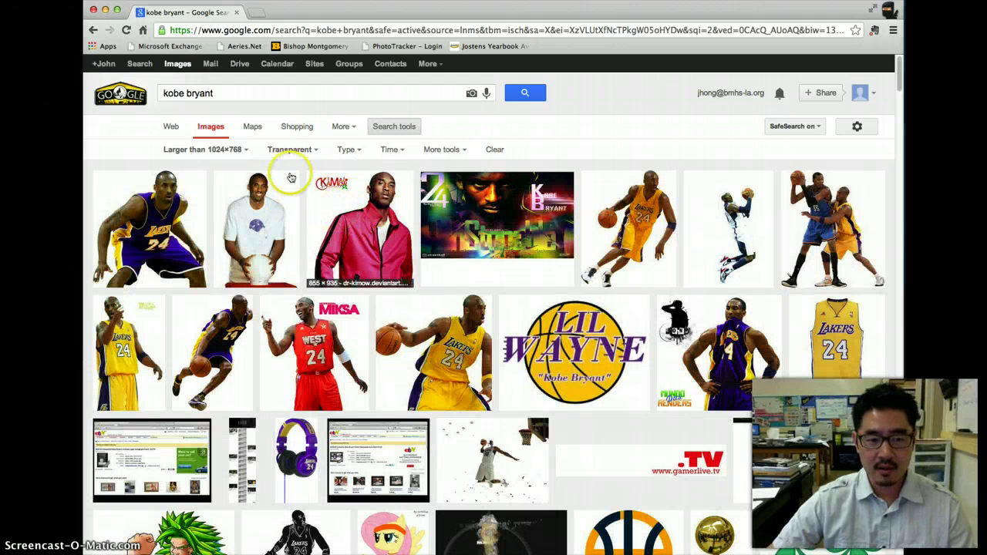
pyautogui.click(301, 150)
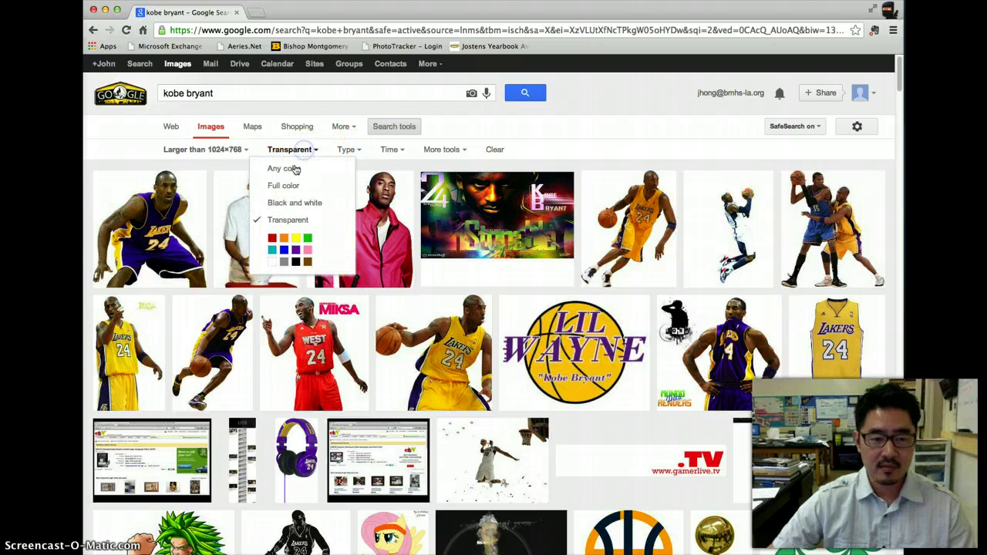
pyautogui.click(291, 171)
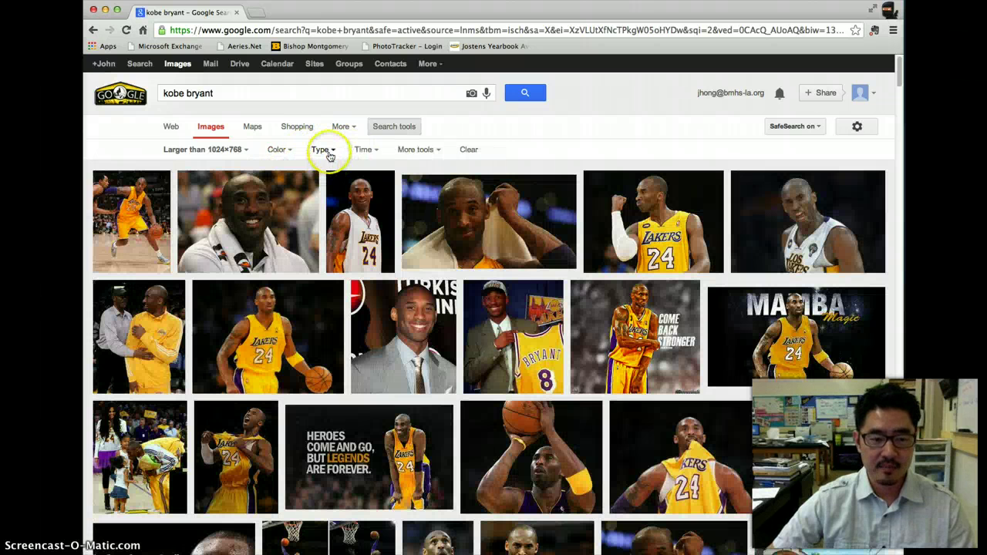
# - Try the Face, Photo, Clip art and Line drawing image type filters in turn
pyautogui.click(322, 150)
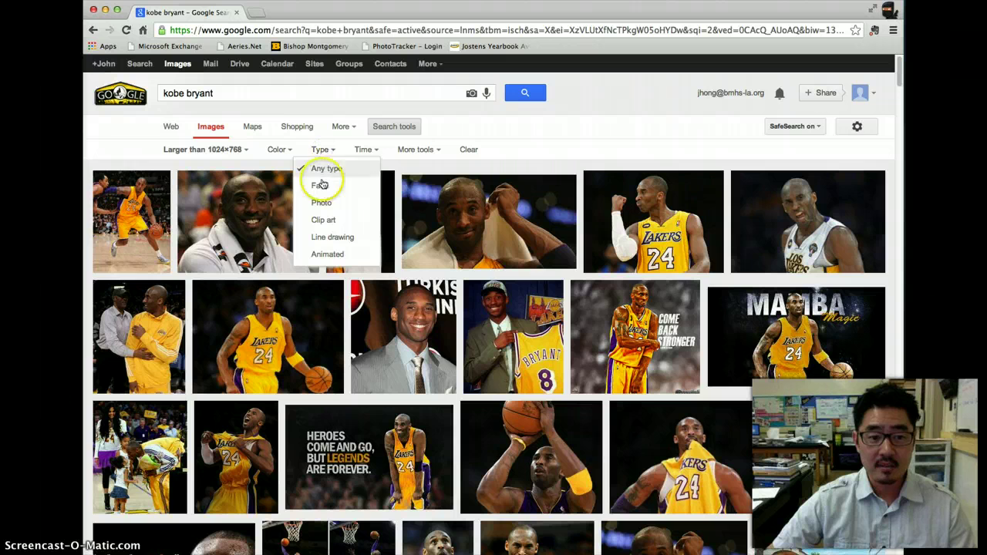
pyautogui.click(321, 186)
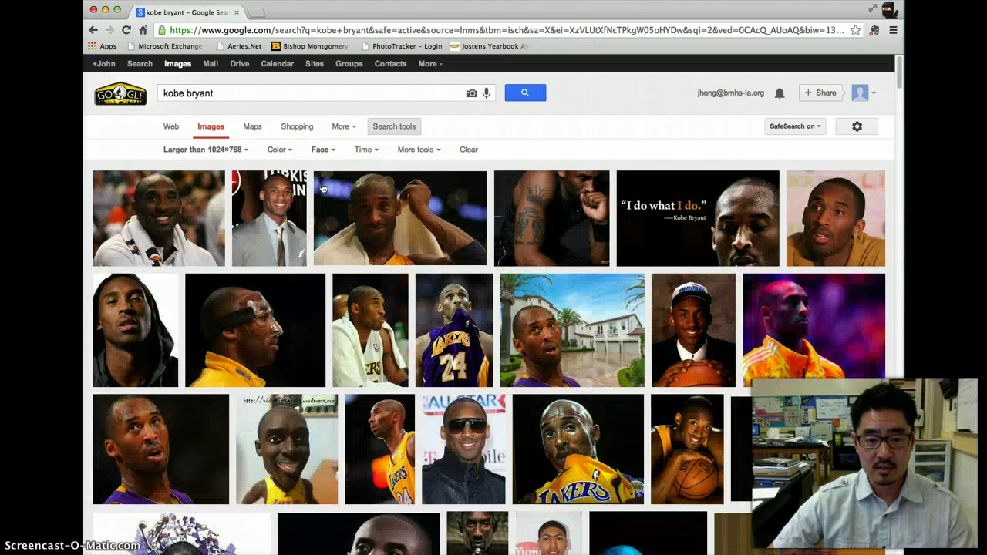
pyautogui.click(323, 150)
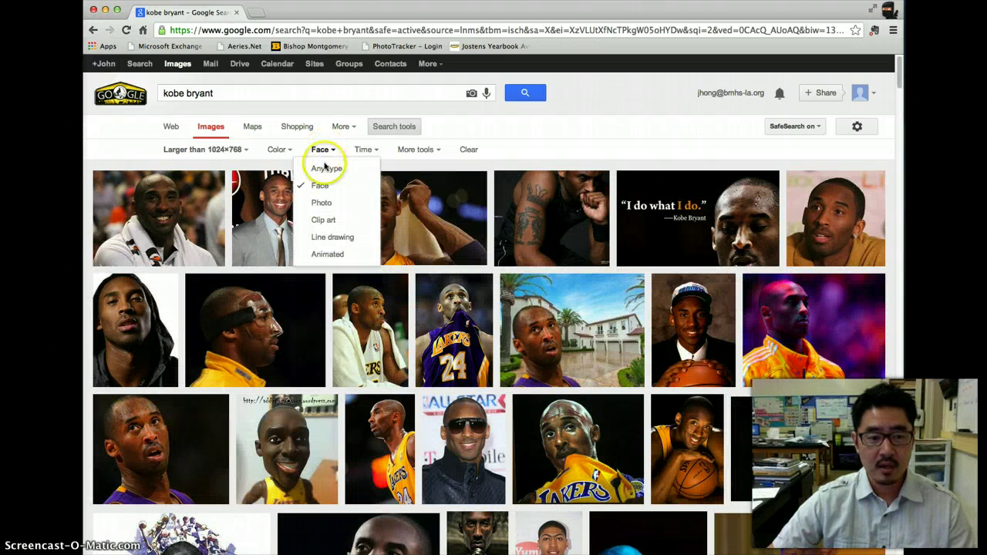
pyautogui.click(325, 202)
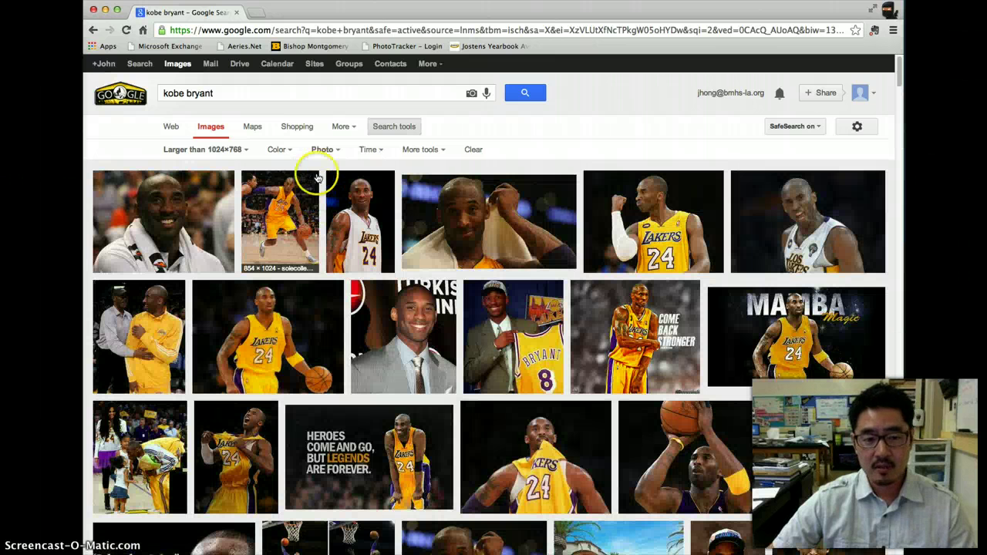
pyautogui.click(323, 151)
pyautogui.click(323, 220)
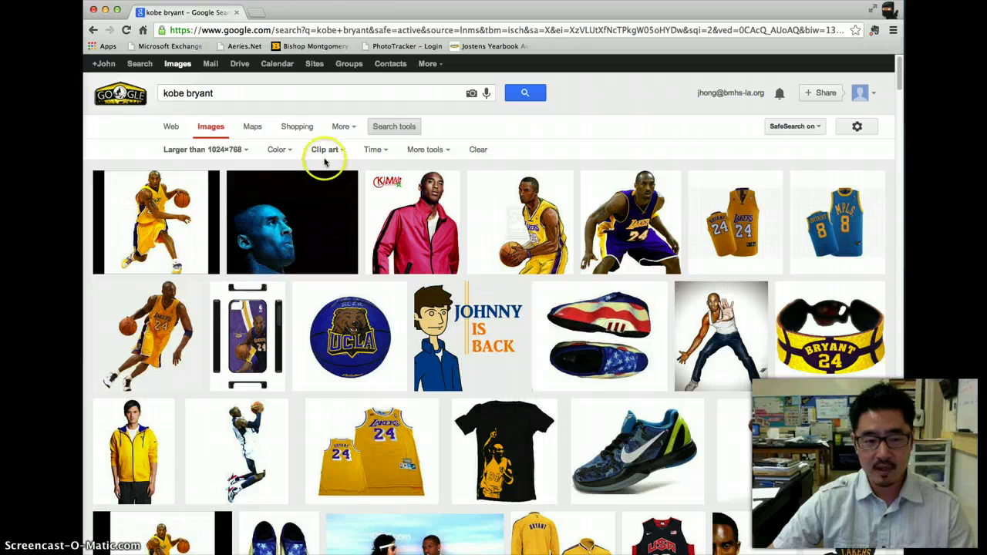
pyautogui.click(325, 151)
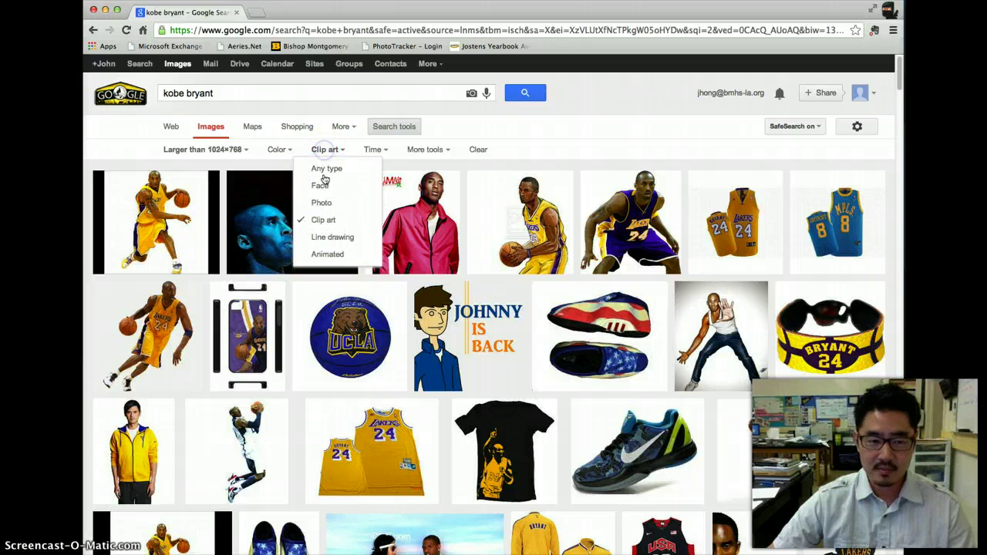
pyautogui.click(325, 237)
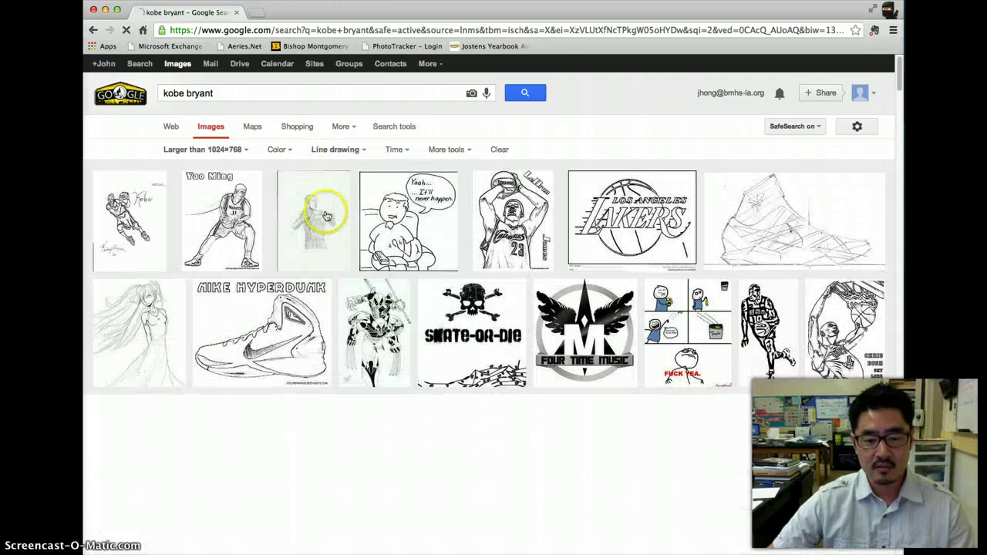
# - Try the Animated type, settle on Photo, and leave the time filter at Any time
pyautogui.click(334, 151)
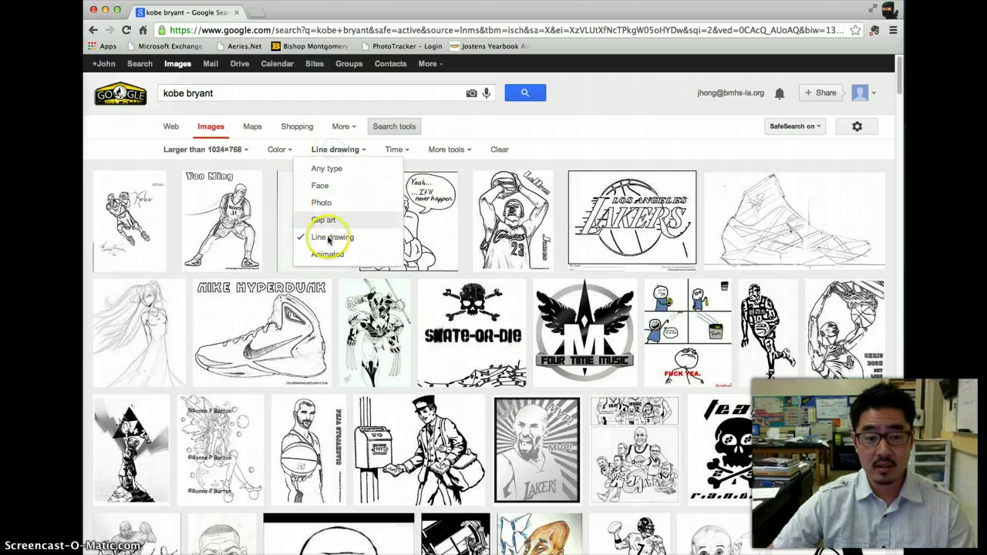
pyautogui.click(328, 253)
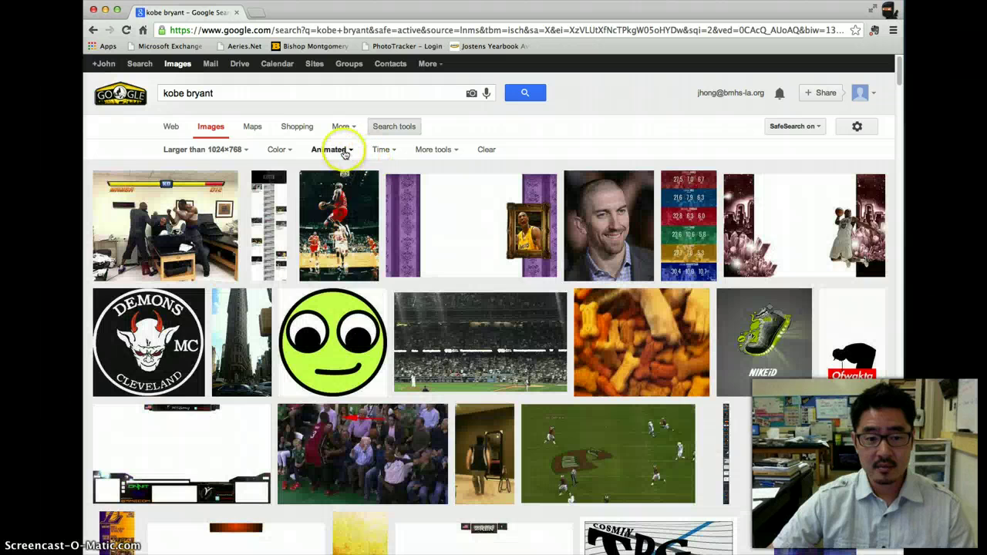
pyautogui.click(340, 149)
pyautogui.click(330, 202)
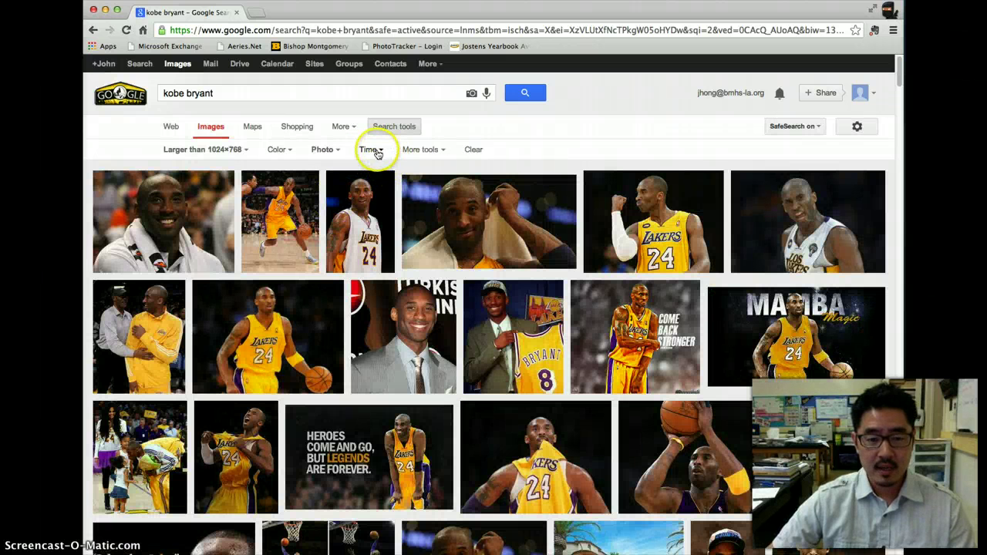
pyautogui.click(372, 151)
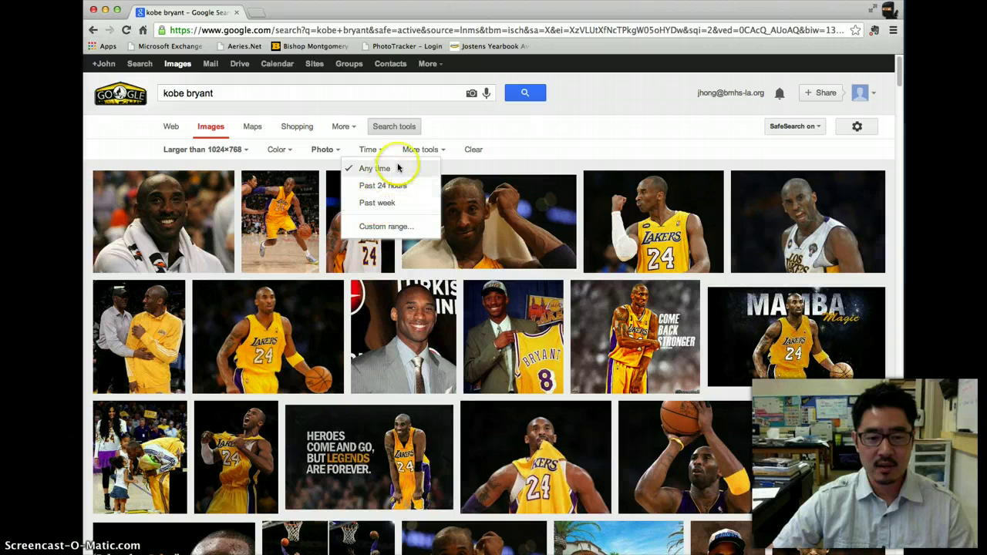
pyautogui.click(513, 148)
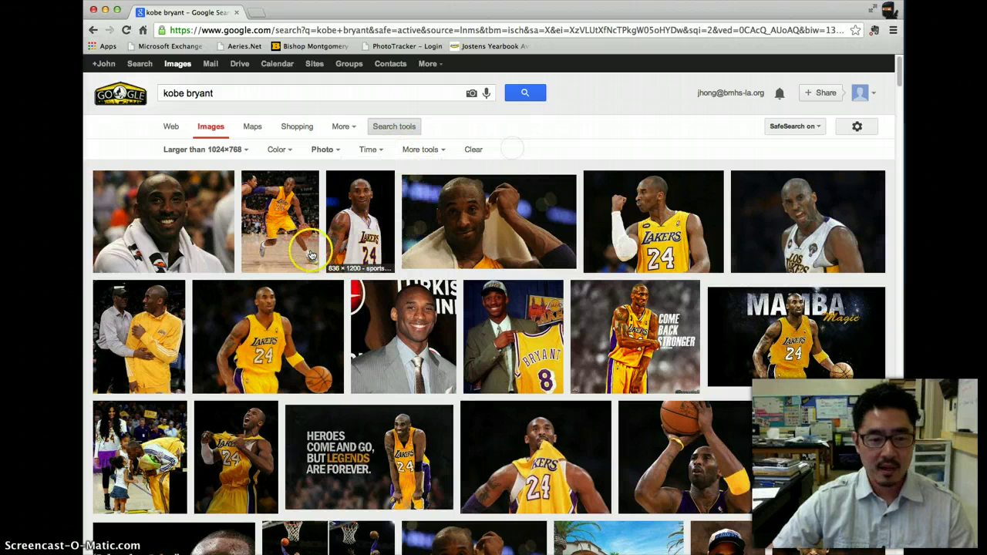
# - Open the photo of Kobe dribbling in number 24 and view it at full size
pyautogui.click(284, 219)
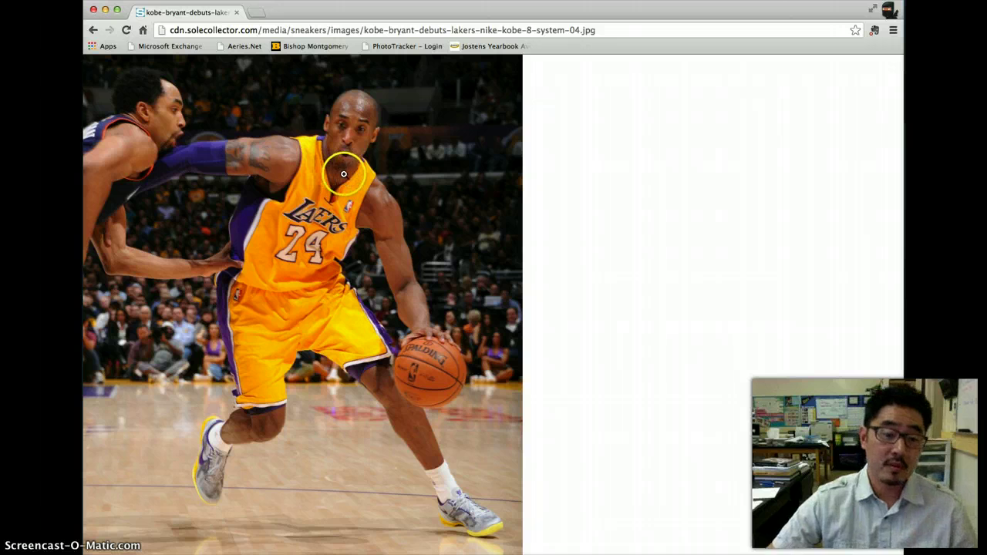
pyautogui.click(351, 178)
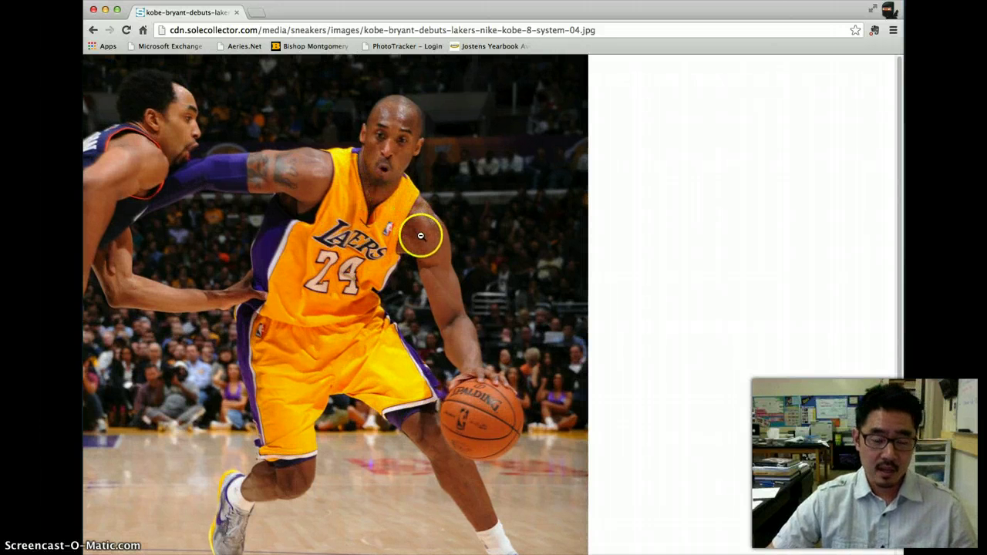
# - Save the full-size photo as 'kobe bryant dribble' via Computer Design into Student Folders
pyautogui.rightClick(387, 191)
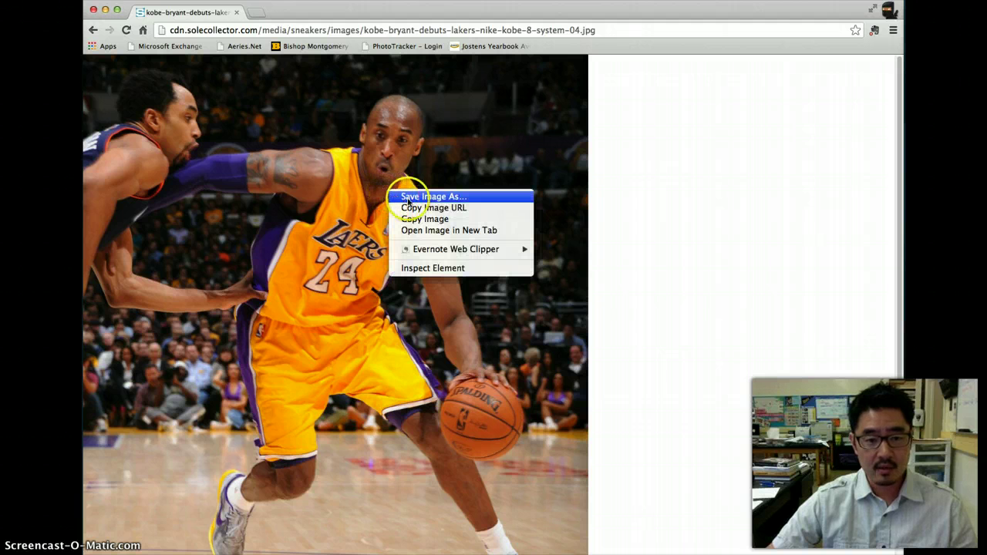
pyautogui.click(410, 199)
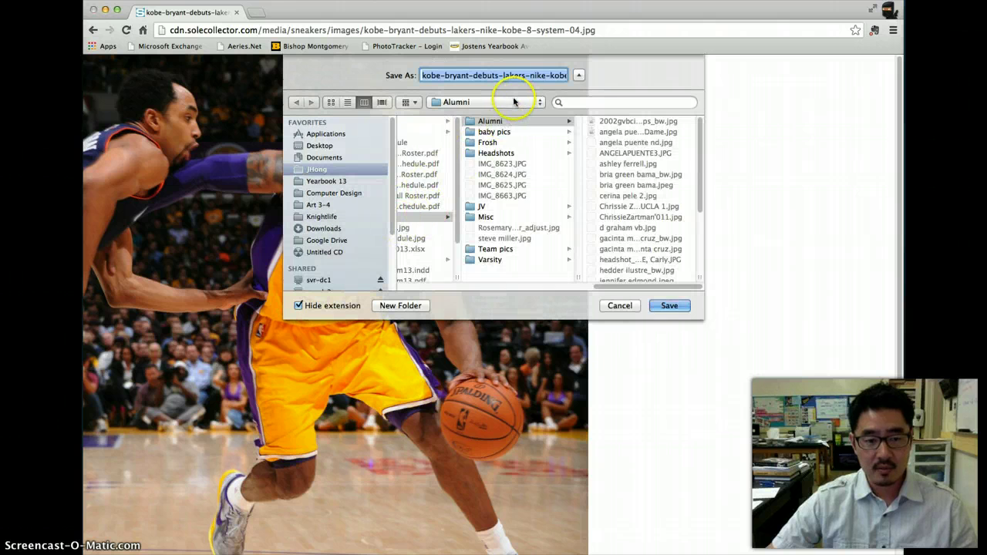
pyautogui.click(346, 193)
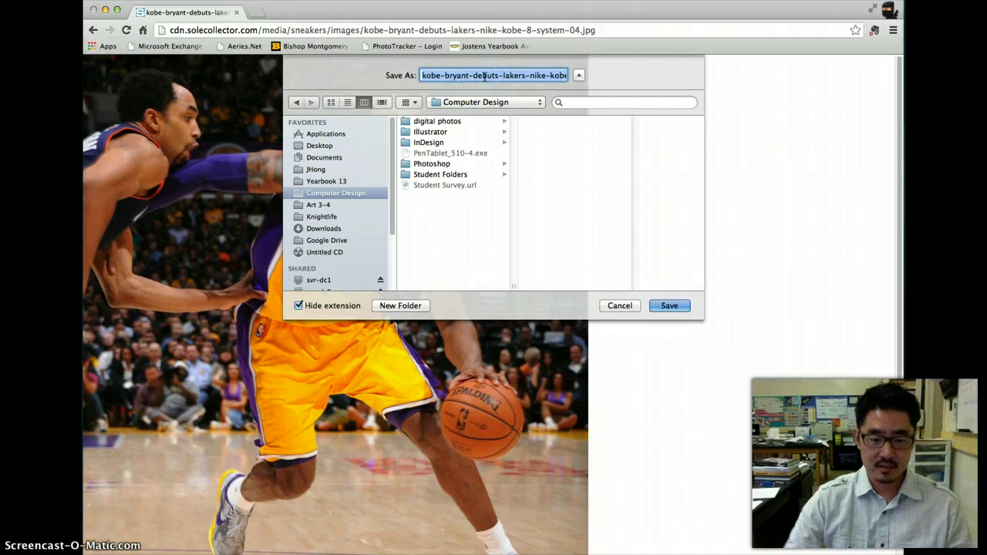
pyautogui.write('k')
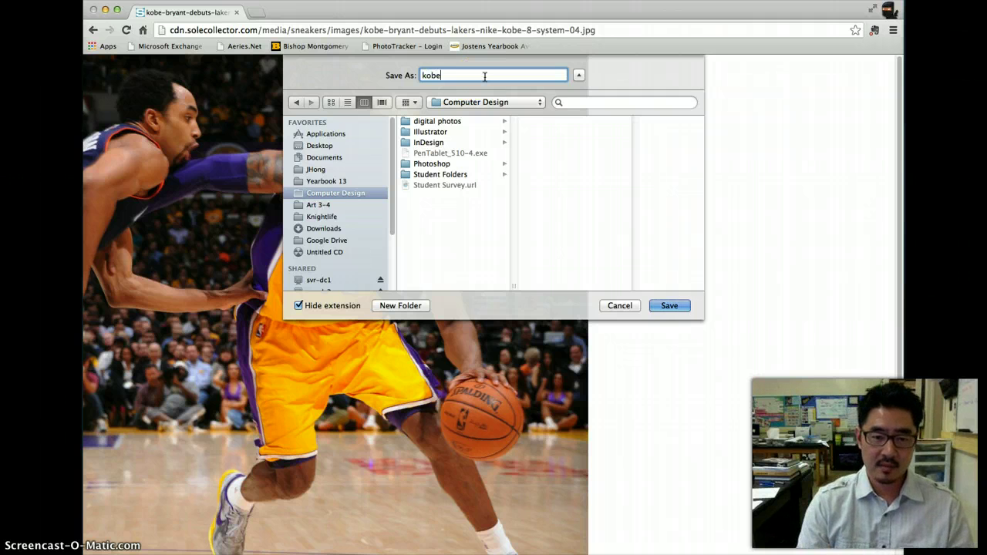
pyautogui.write('ryant dri')
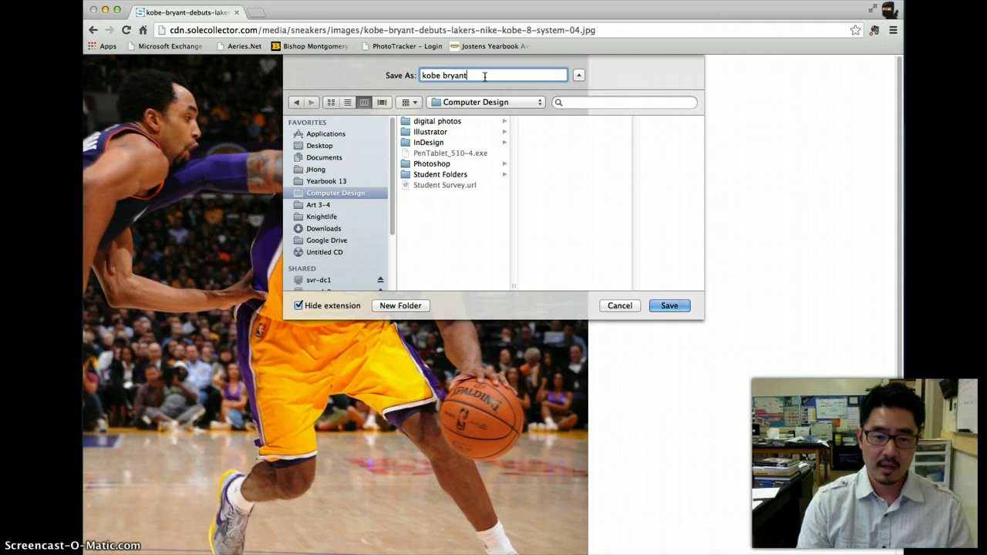
pyautogui.press('BackSpace')
pyautogui.press('BackSpace')
pyautogui.write('ribble')
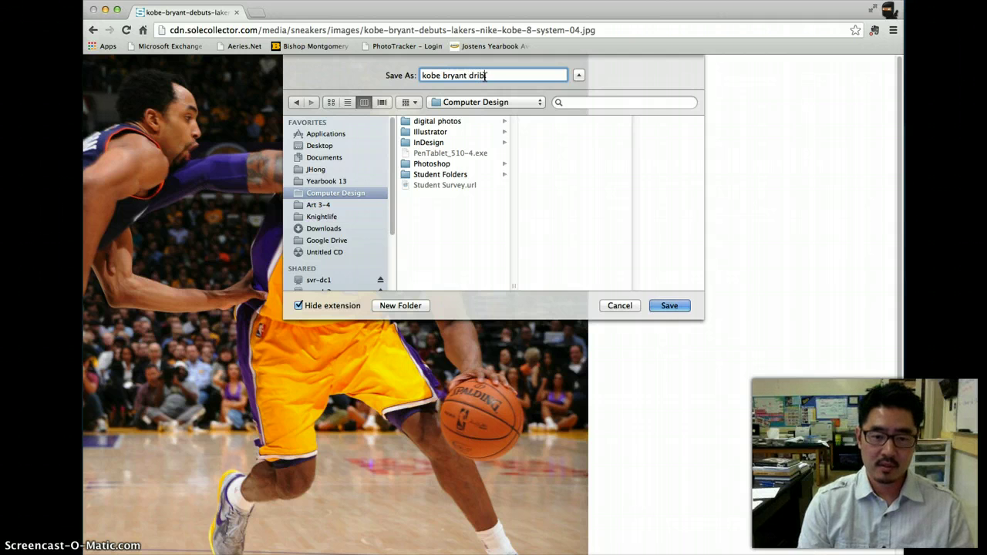
pyautogui.click(452, 176)
pyautogui.click(670, 306)
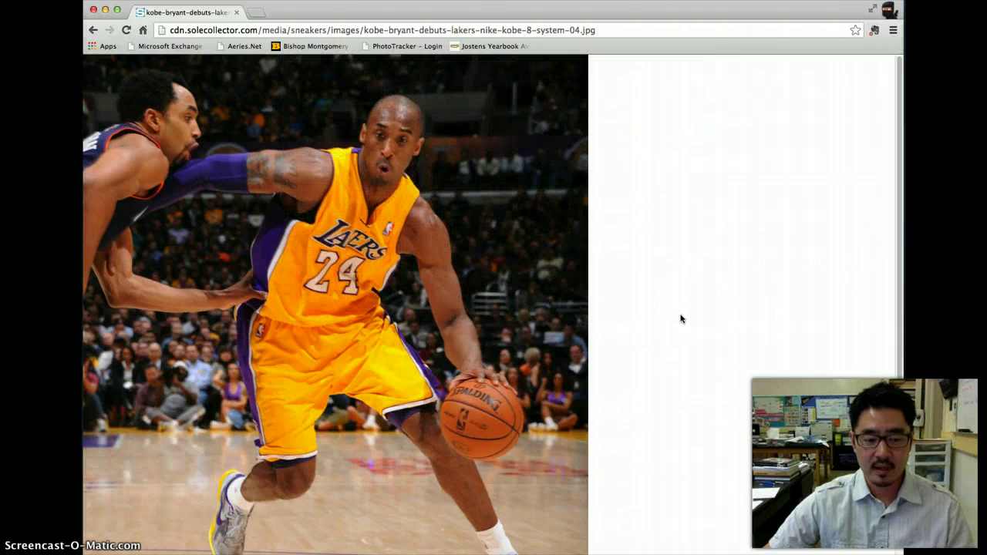
pyautogui.click(398, 472)
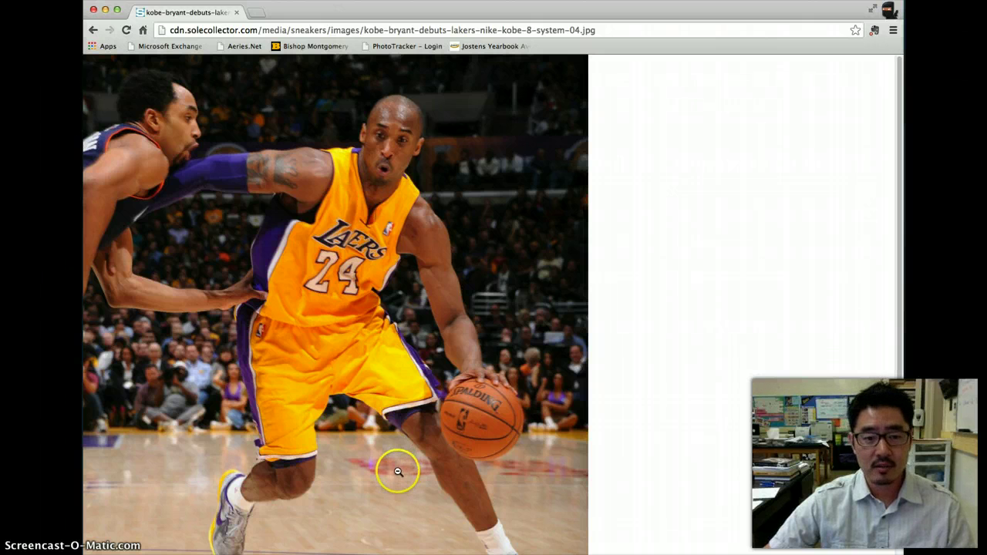